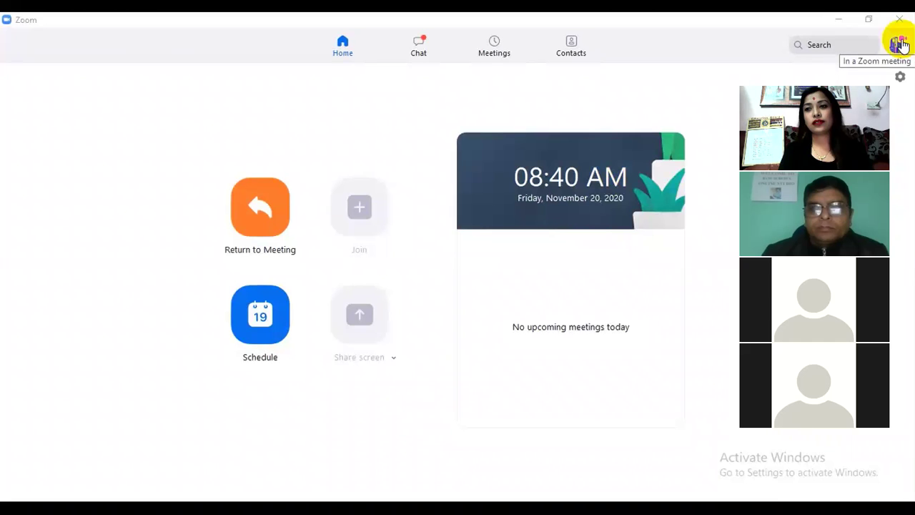
Step: Open the account's web settings and check the Breakout room options under In Meeting (Advanced)
{"action": "left_click", "coordinate": [899, 45]}
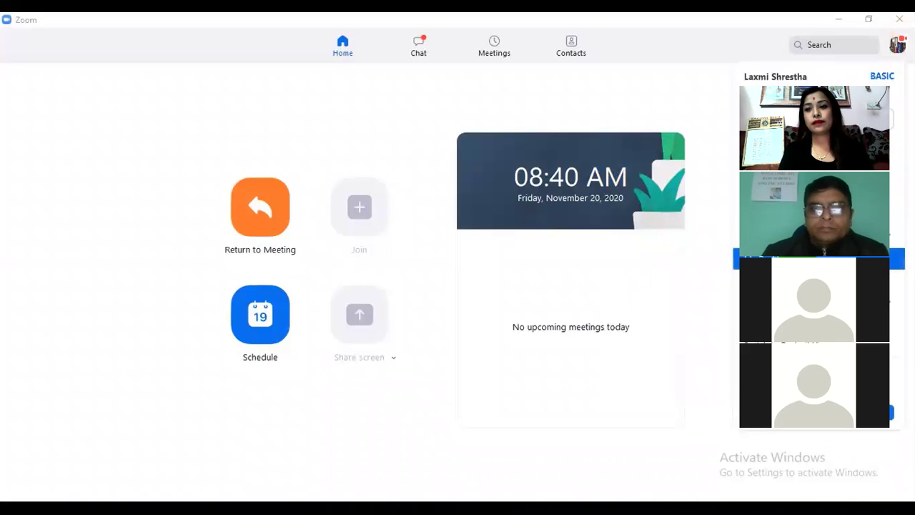
{"action": "key", "text": "Escape"}
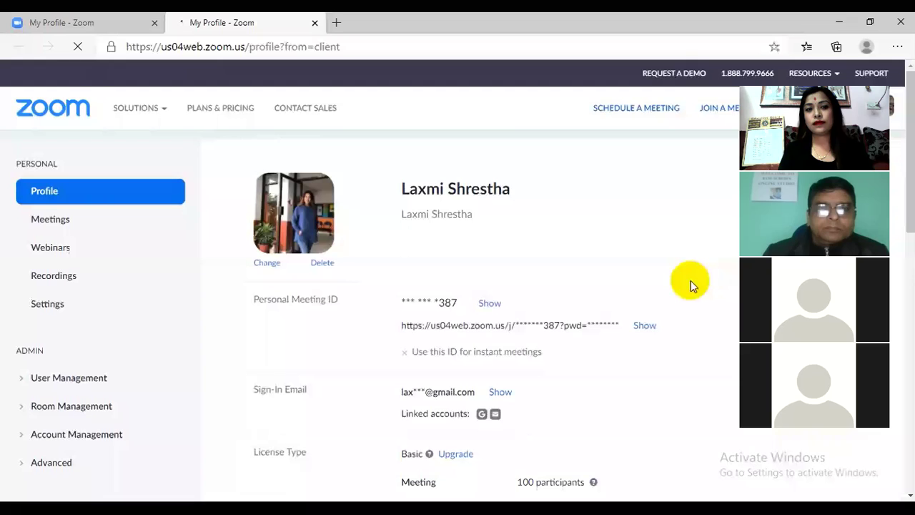
{"action": "left_click", "coordinate": [56, 361]}
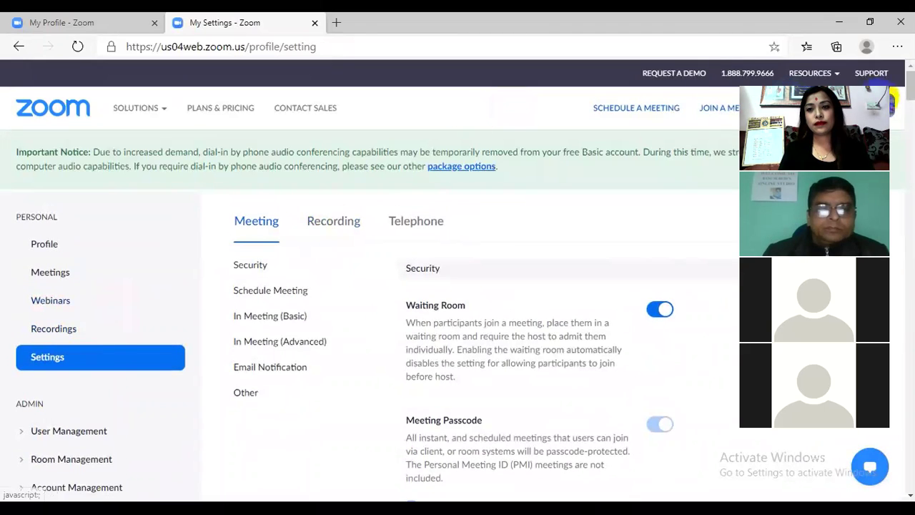
{"action": "left_click_drag", "start_coordinate": [909, 97], "coordinate": [909, 346]}
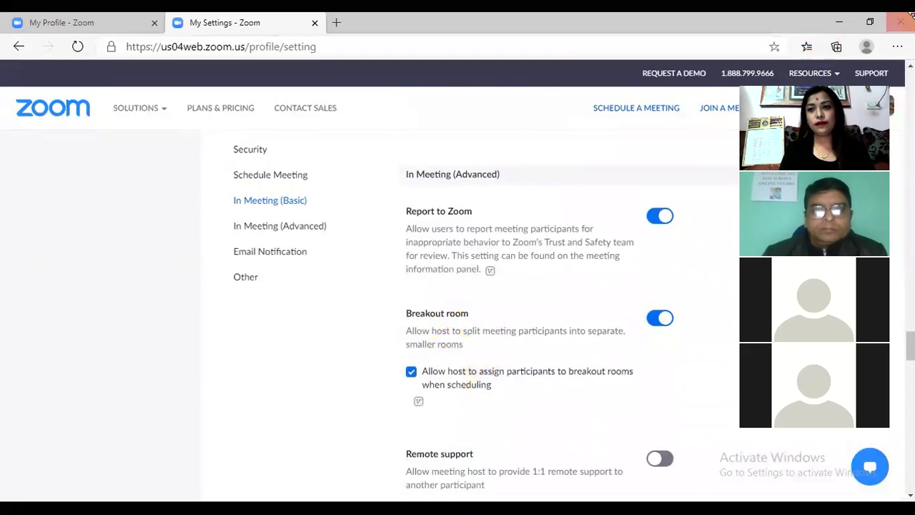
{"action": "left_click", "coordinate": [901, 26]}
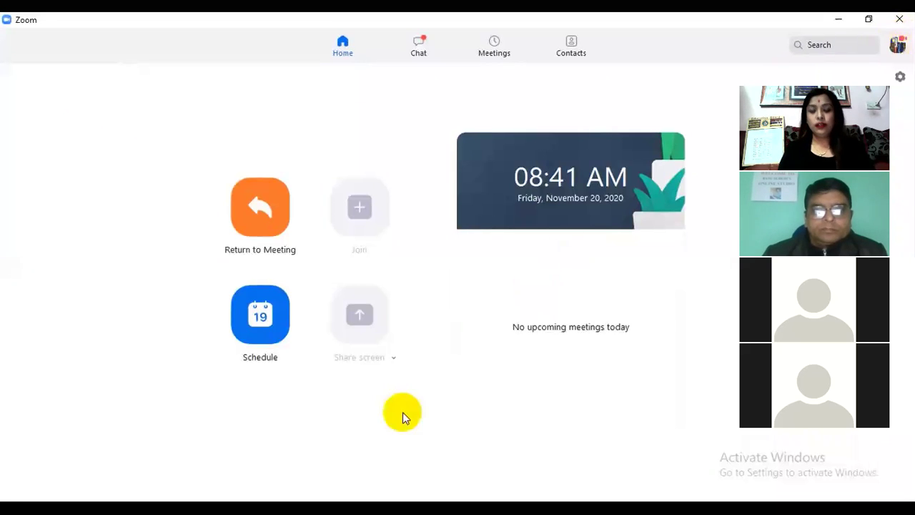
Step: Return to the meeting window and create 2 breakout rooms with participants assigned automatically
{"action": "mouse_move", "coordinate": [245, 504]}
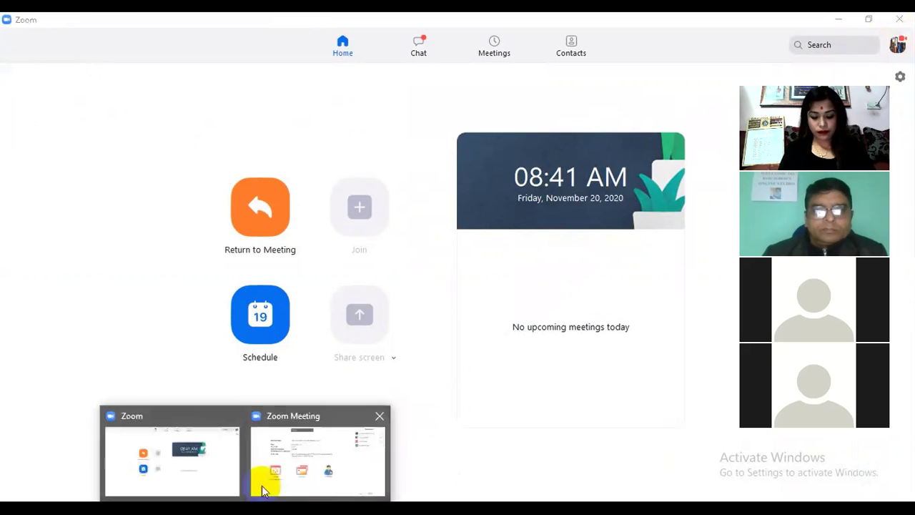
{"action": "left_click", "coordinate": [289, 468]}
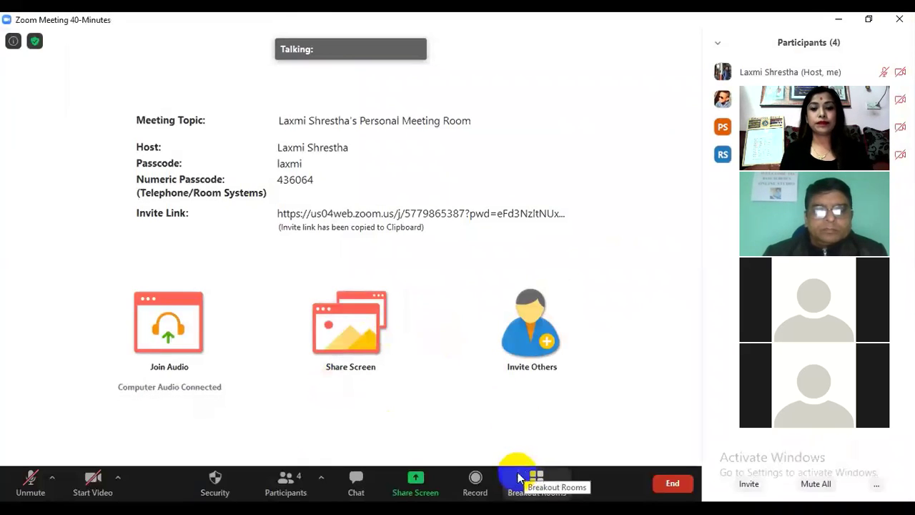
{"action": "left_click", "coordinate": [561, 493]}
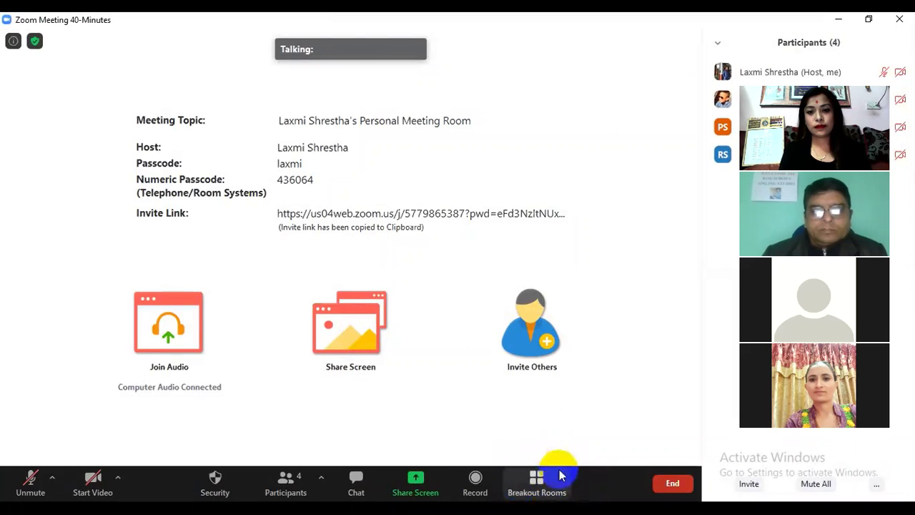
{"action": "left_click", "coordinate": [539, 486]}
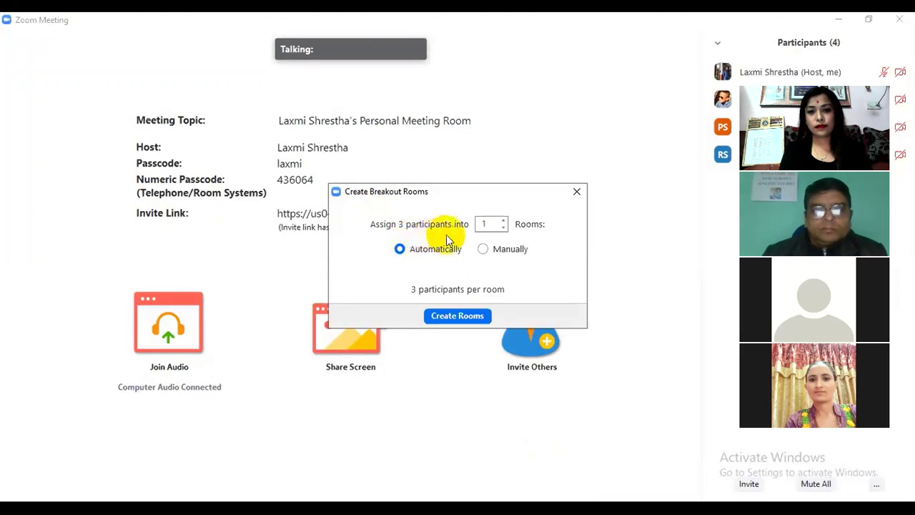
{"action": "left_click", "coordinate": [503, 221]}
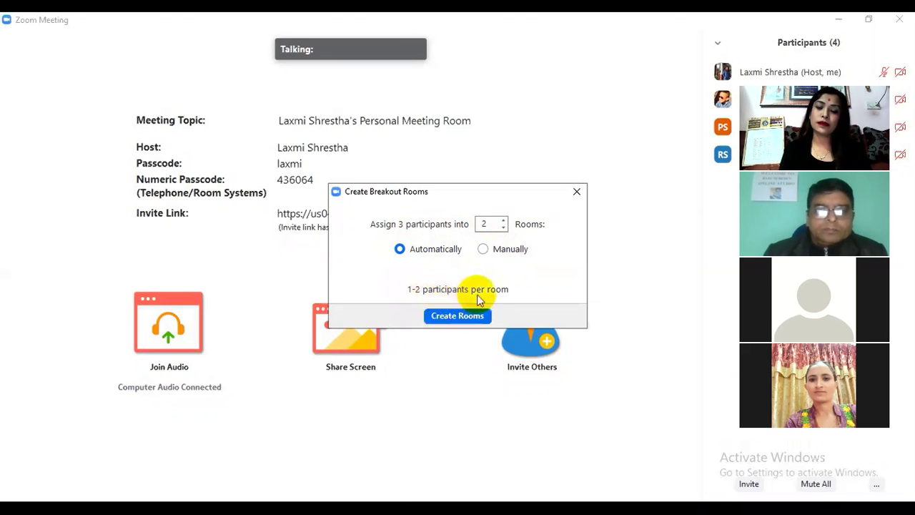
{"action": "left_click", "coordinate": [464, 323]}
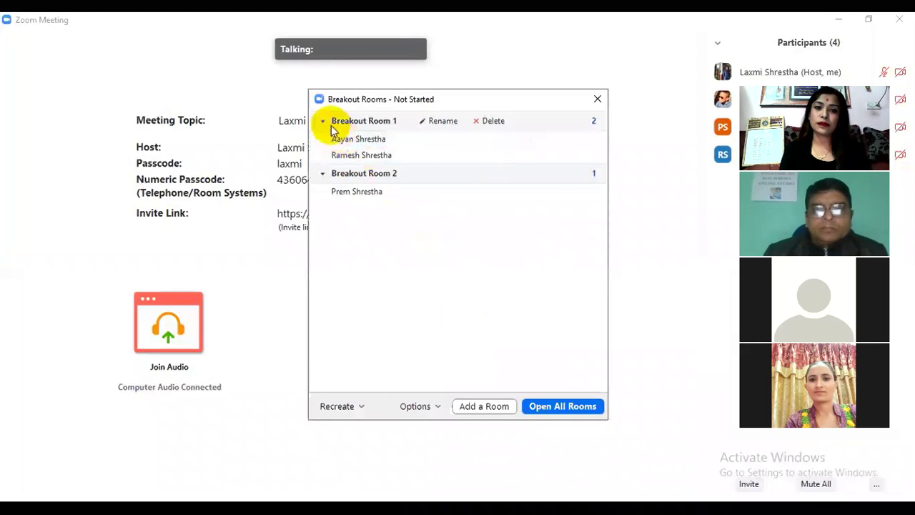
Step: Rename Breakout Room 1 to "Smart Room"
{"action": "mouse_move", "coordinate": [357, 139]}
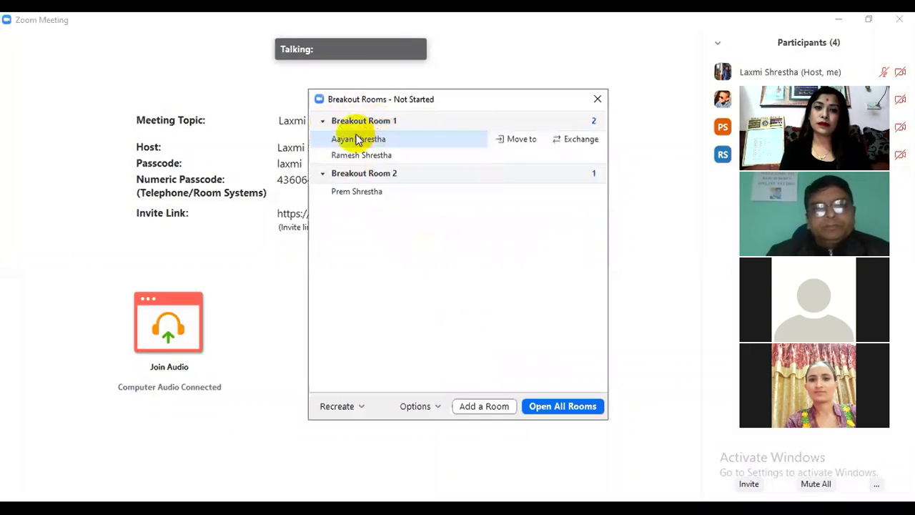
{"action": "mouse_move", "coordinate": [358, 156]}
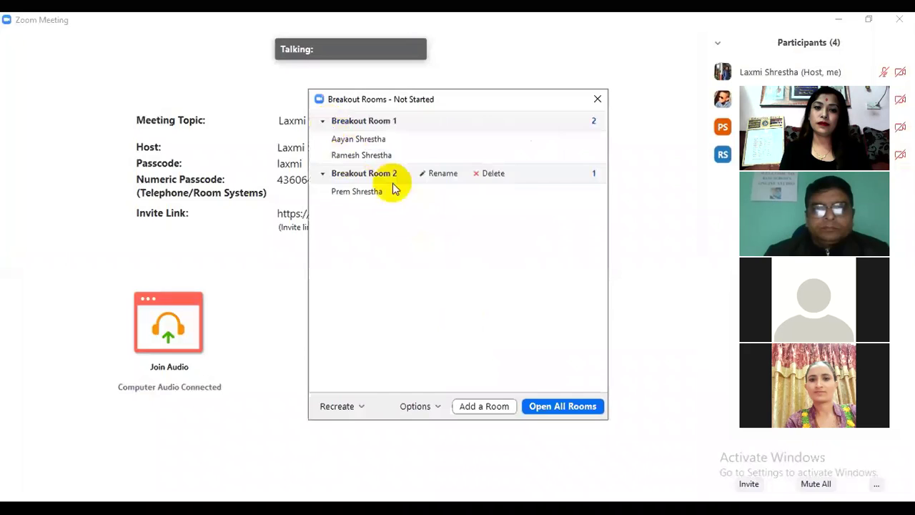
{"action": "mouse_move", "coordinate": [388, 195]}
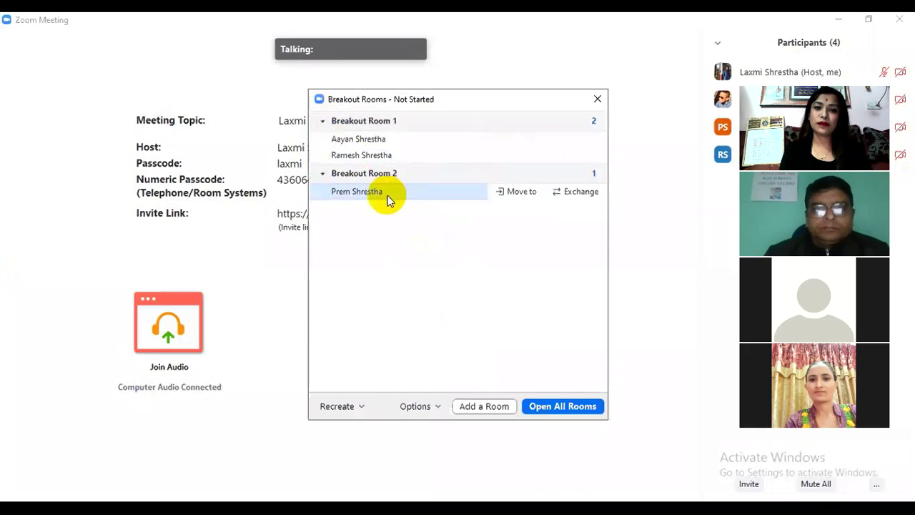
{"action": "mouse_move", "coordinate": [403, 127]}
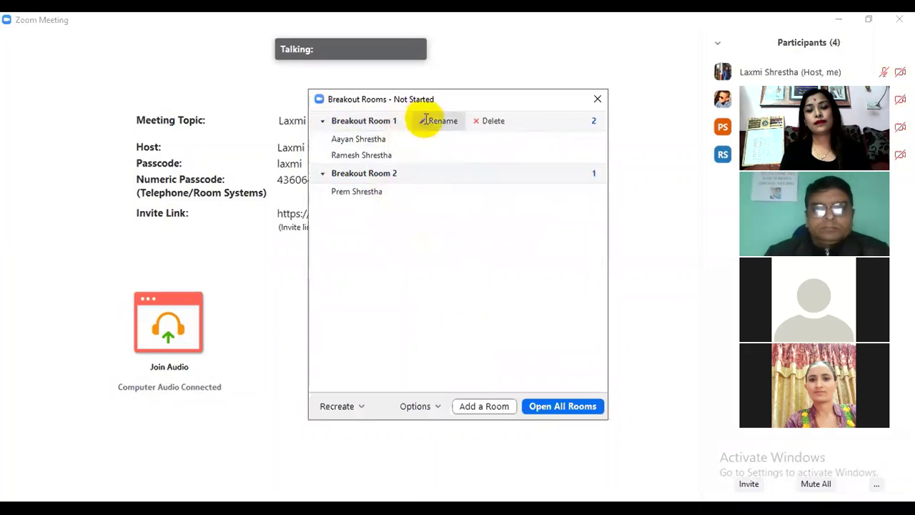
{"action": "left_click", "coordinate": [427, 120]}
{"action": "left_click", "coordinate": [395, 120]}
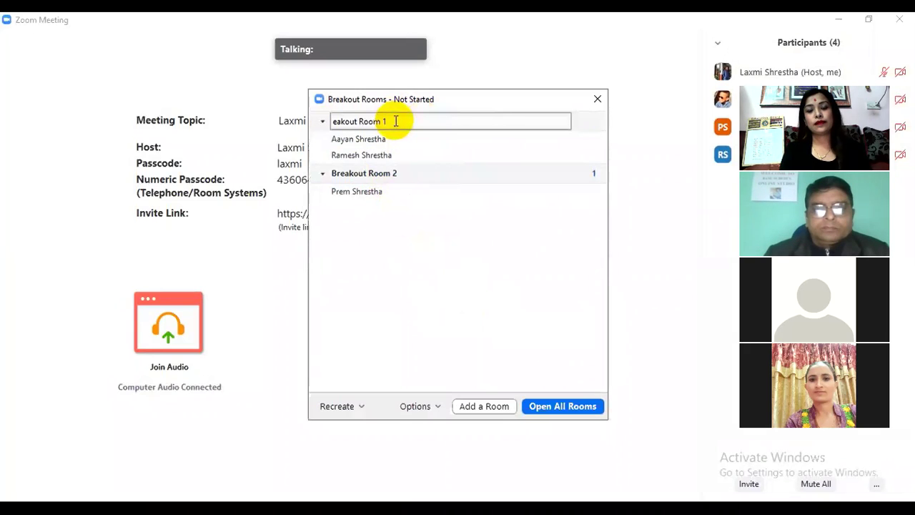
{"action": "key", "text": "BackSpace"}
{"action": "key", "text": "BackSpace"}
{"action": "key", "text": "BackSpace"}
{"action": "key", "text": "BackSpace"}
{"action": "key", "text": "BackSpace"}
{"action": "key", "text": "BackSpace"}
{"action": "key", "text": "BackSpace"}
{"action": "key", "text": "BackSpace"}
{"action": "key", "text": "BackSpace"}
{"action": "key", "text": "BackSpace"}
{"action": "key", "text": "BackSpace"}
{"action": "key", "text": "BackSpace"}
{"action": "key", "text": "BackSpace"}
{"action": "key", "text": "BackSpace"}
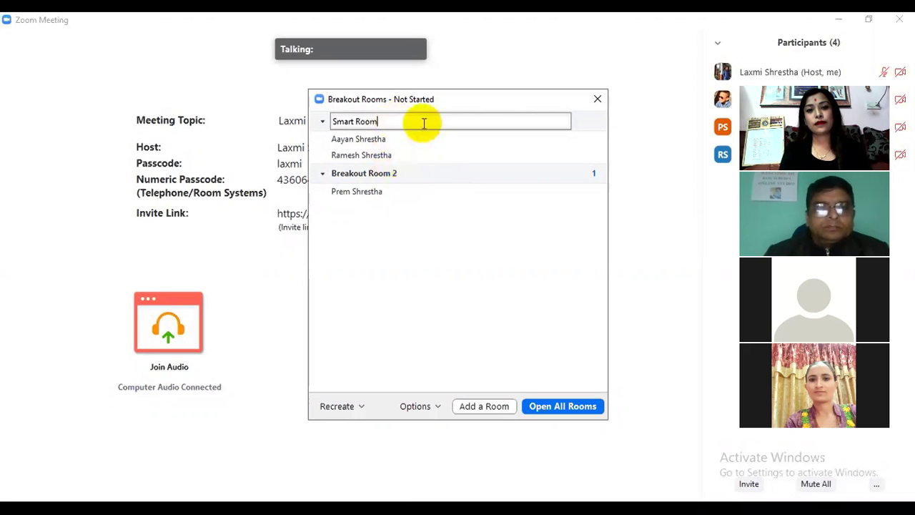
{"action": "left_click", "coordinate": [401, 178]}
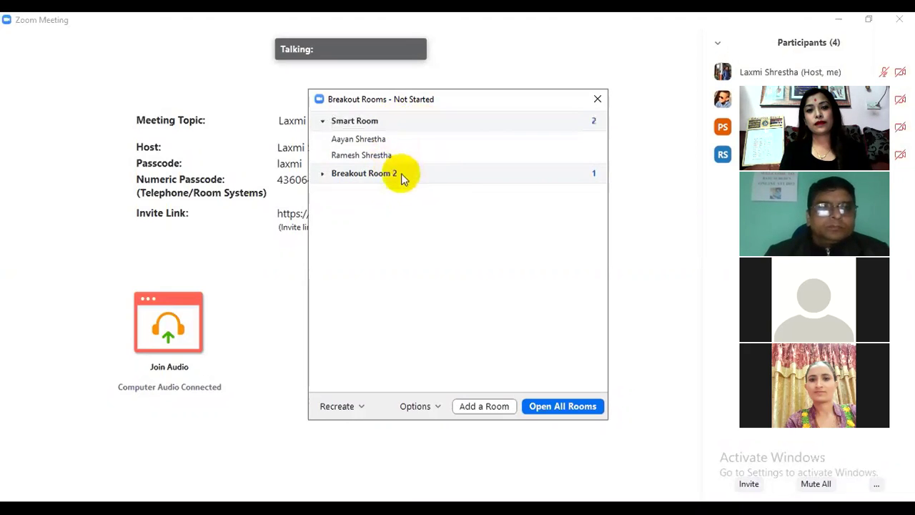
Step: Rename Breakout Room 2 to "Creative Room"
{"action": "left_click", "coordinate": [401, 177]}
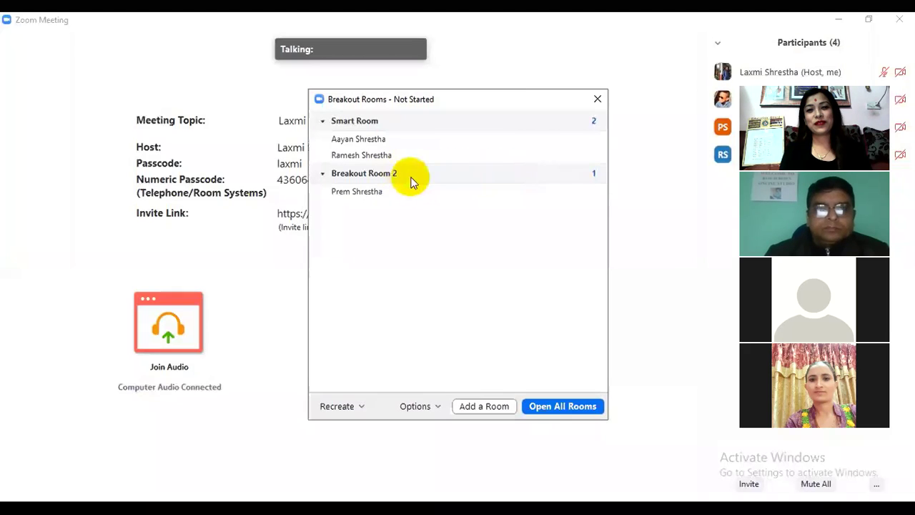
{"action": "left_click", "coordinate": [399, 176]}
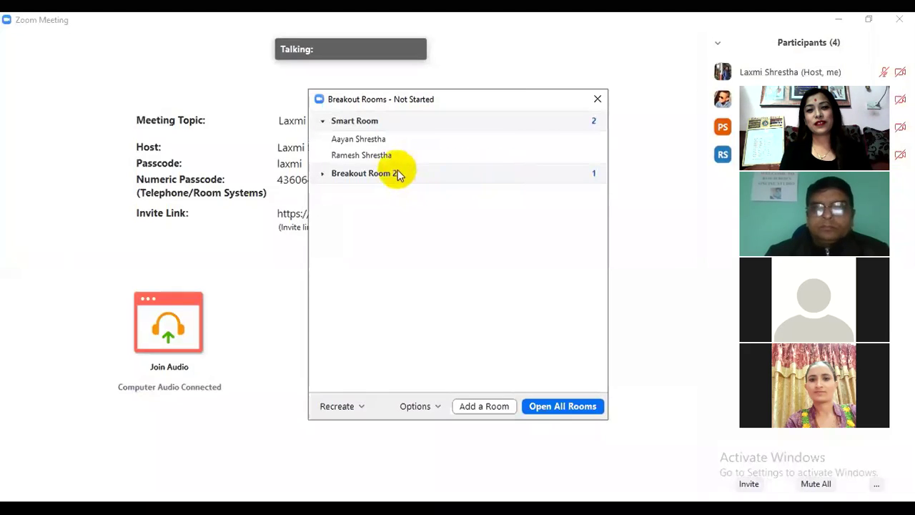
{"action": "left_click", "coordinate": [452, 182]}
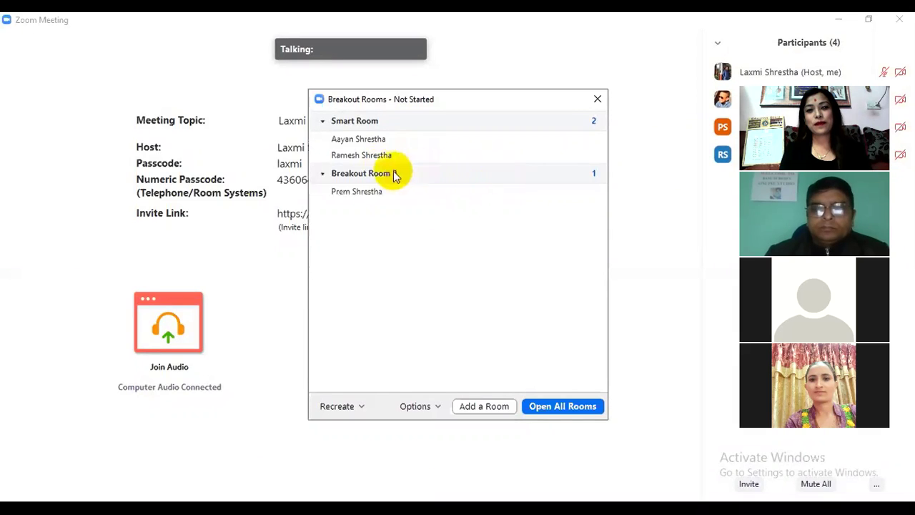
{"action": "left_click", "coordinate": [416, 175]}
{"action": "left_click", "coordinate": [424, 170]}
{"action": "mouse_move", "coordinate": [557, 174]}
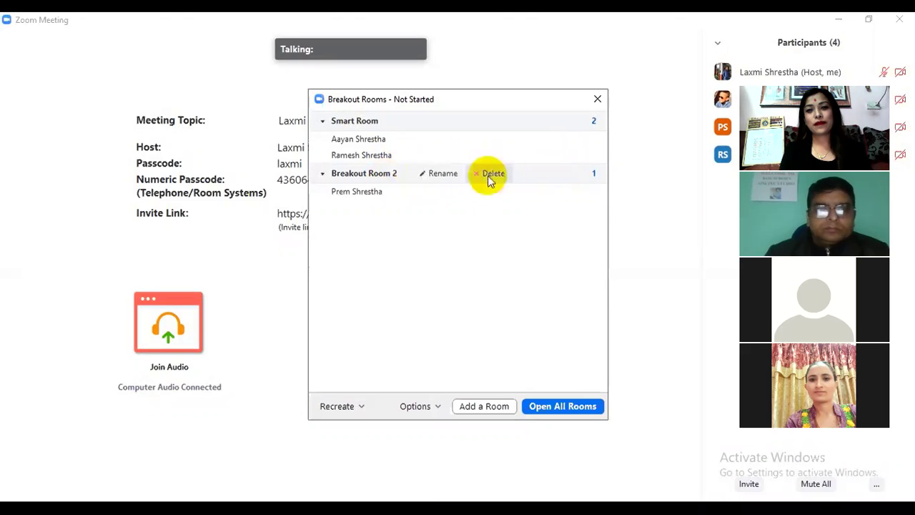
{"action": "left_click", "coordinate": [451, 179]}
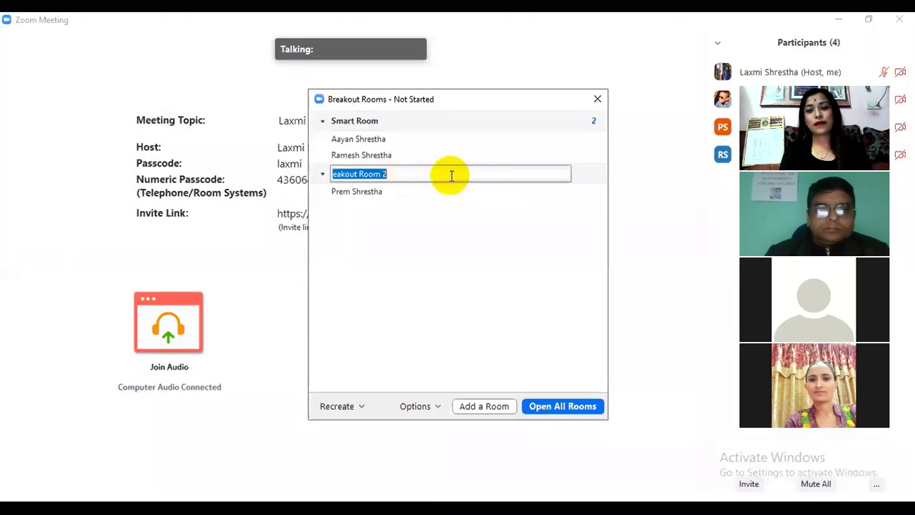
{"action": "left_click", "coordinate": [398, 170]}
{"action": "key", "text": "BackSpace"}
{"action": "key", "text": "BackSpace"}
{"action": "key", "text": "BackSpace"}
{"action": "key", "text": "BackSpace"}
{"action": "key", "text": "BackSpace"}
{"action": "key", "text": "BackSpace"}
{"action": "key", "text": "BackSpace"}
{"action": "key", "text": "BackSpace"}
{"action": "key", "text": "BackSpace"}
{"action": "key", "text": "BackSpace"}
{"action": "key", "text": "BackSpace"}
{"action": "key", "text": "BackSpace"}
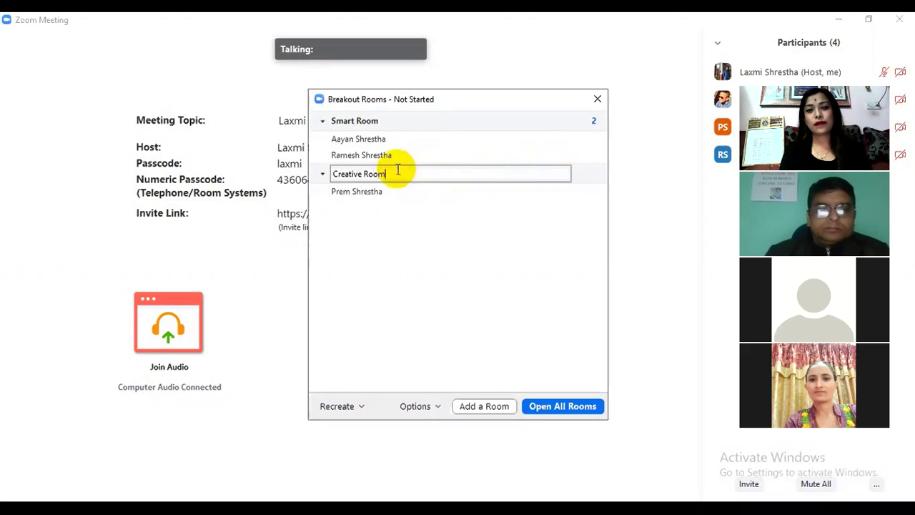
{"action": "key", "text": "Return"}
Step: Move the first participant listed in Smart Room to Creative Room
{"action": "mouse_move", "coordinate": [410, 176]}
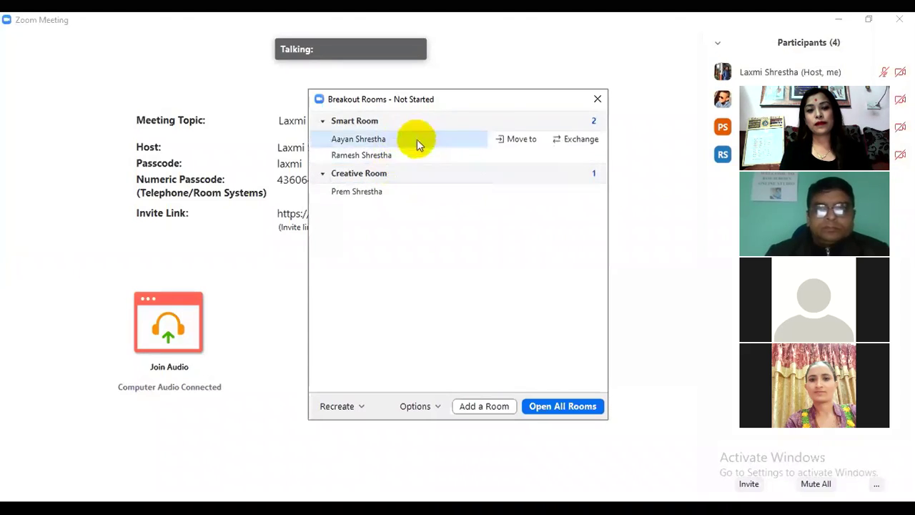
{"action": "mouse_move", "coordinate": [417, 139]}
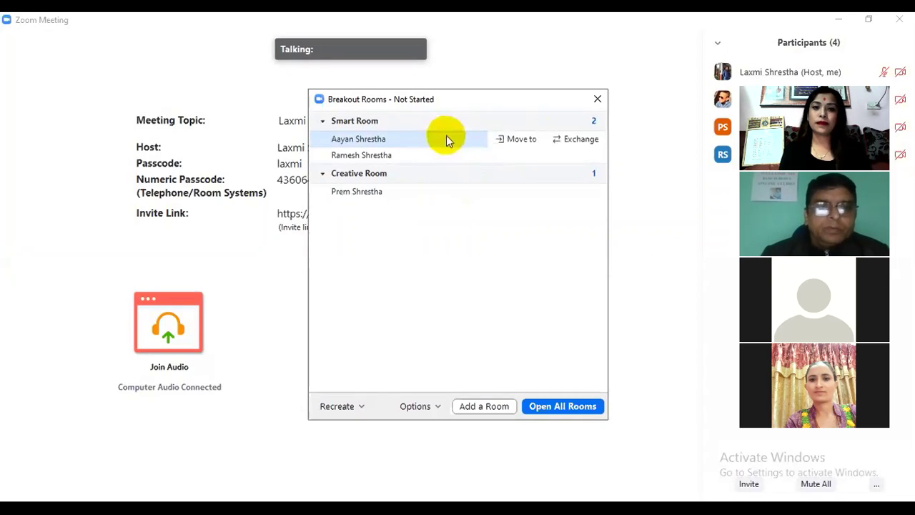
{"action": "left_click", "coordinate": [494, 139]}
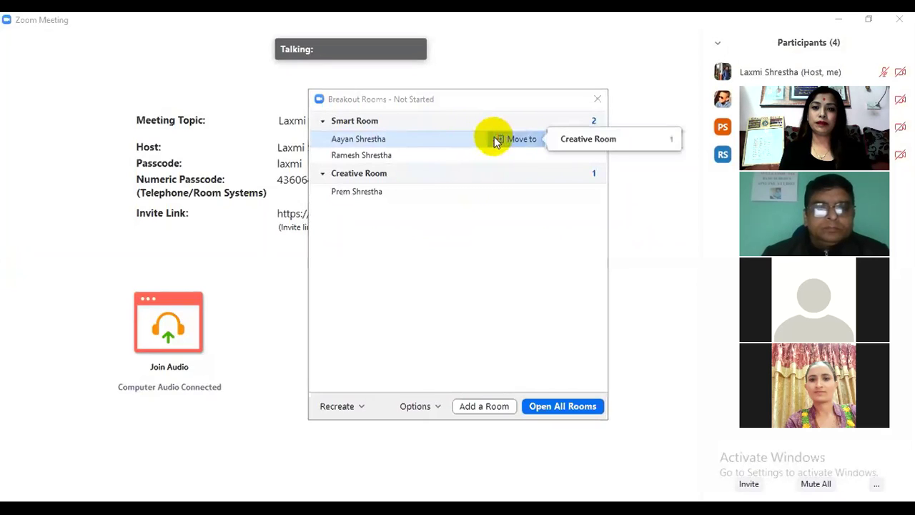
{"action": "left_click", "coordinate": [570, 140]}
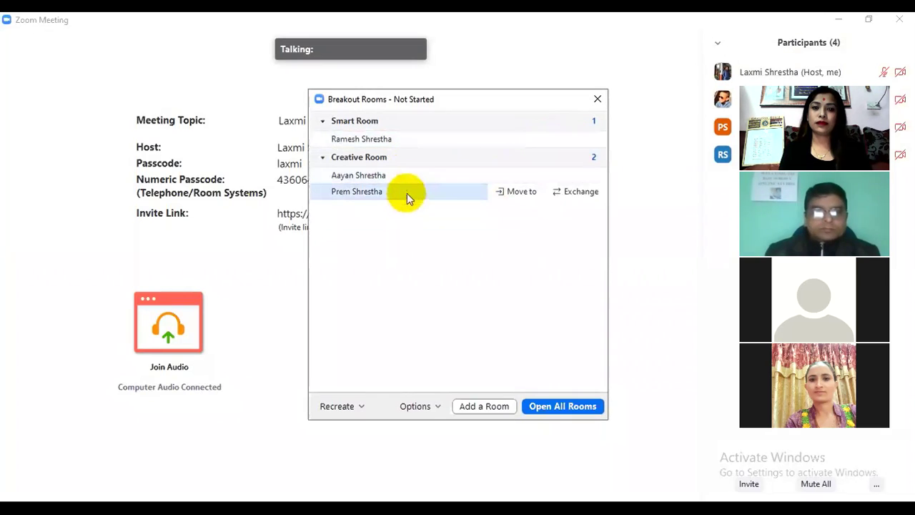
Step: Look at the settings for recreating all breakout rooms without applying them
{"action": "mouse_move", "coordinate": [461, 123]}
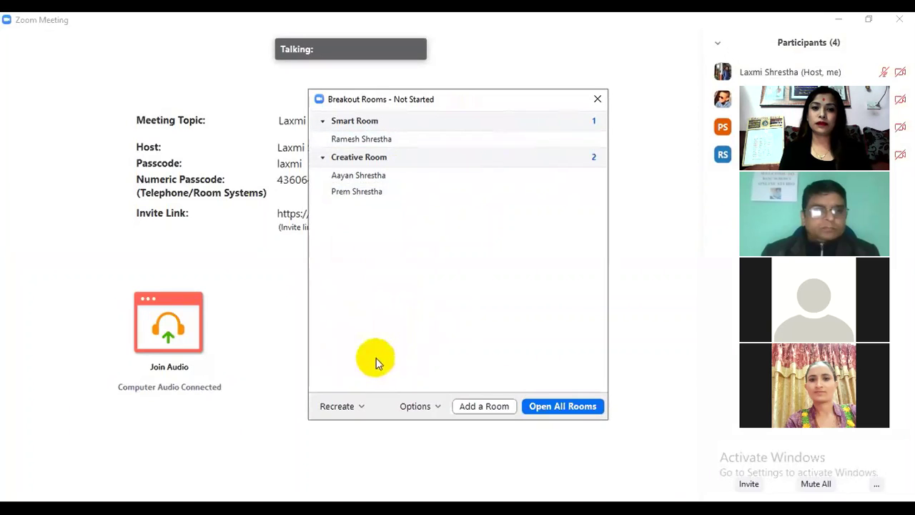
{"action": "left_click", "coordinate": [359, 408]}
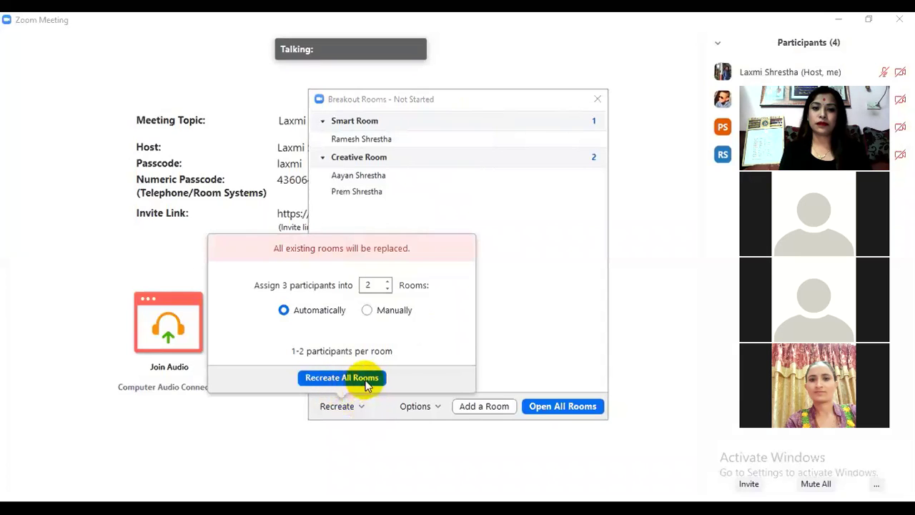
{"action": "left_click", "coordinate": [535, 303]}
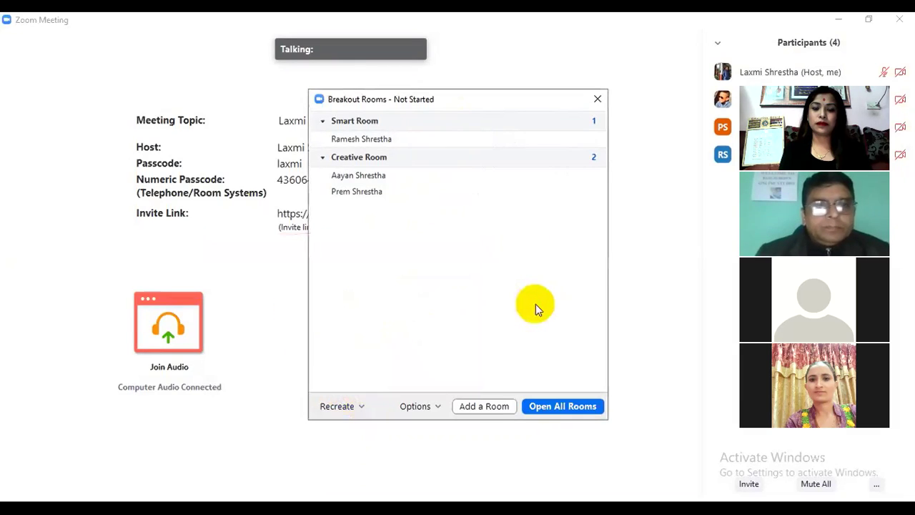
Step: Set the breakout rooms to close automatically after 3 minutes, and add a third room to the list
{"action": "left_click", "coordinate": [438, 407]}
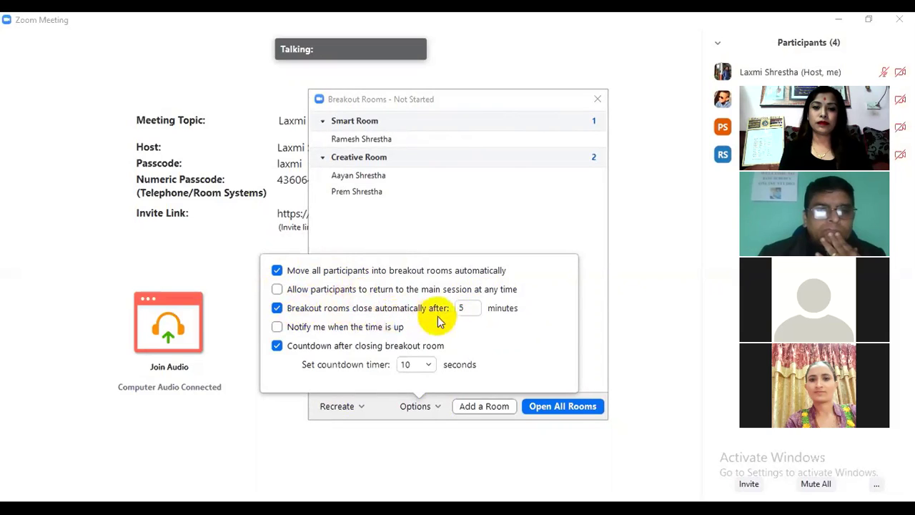
{"action": "left_click", "coordinate": [469, 306]}
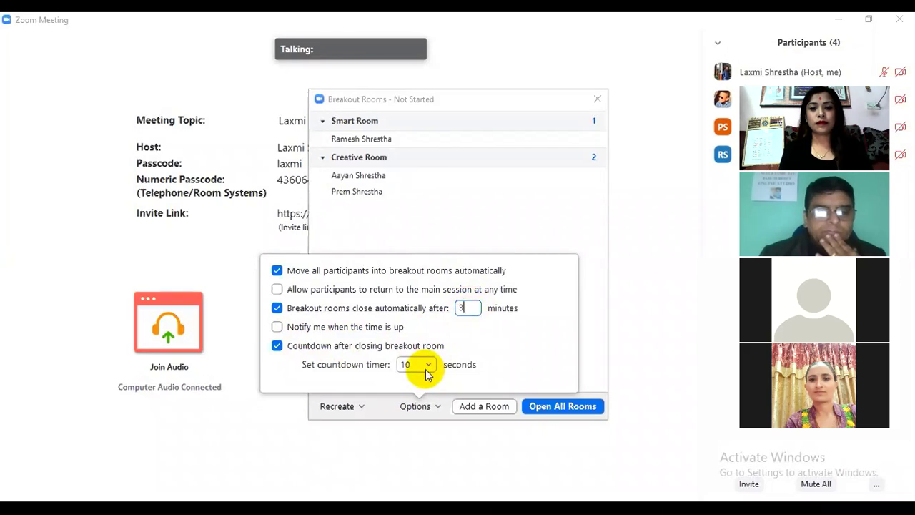
{"action": "left_click", "coordinate": [597, 311]}
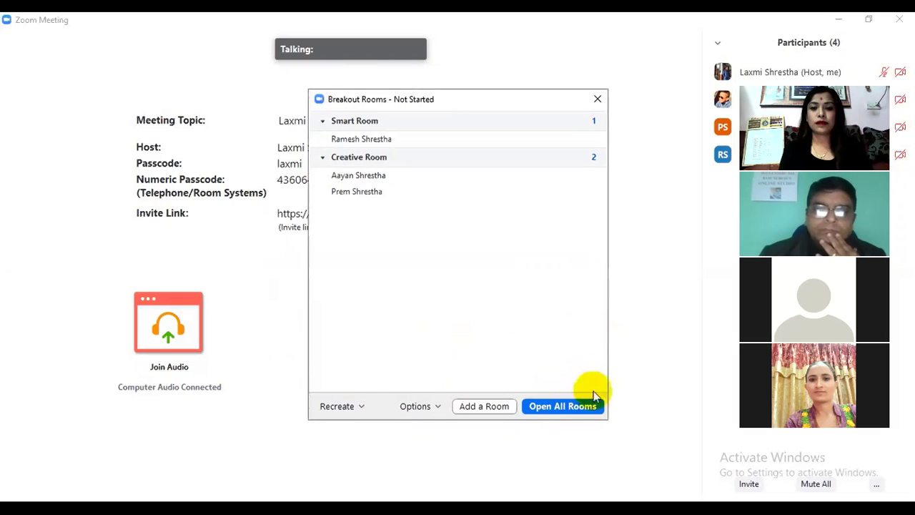
{"action": "left_click", "coordinate": [487, 407]}
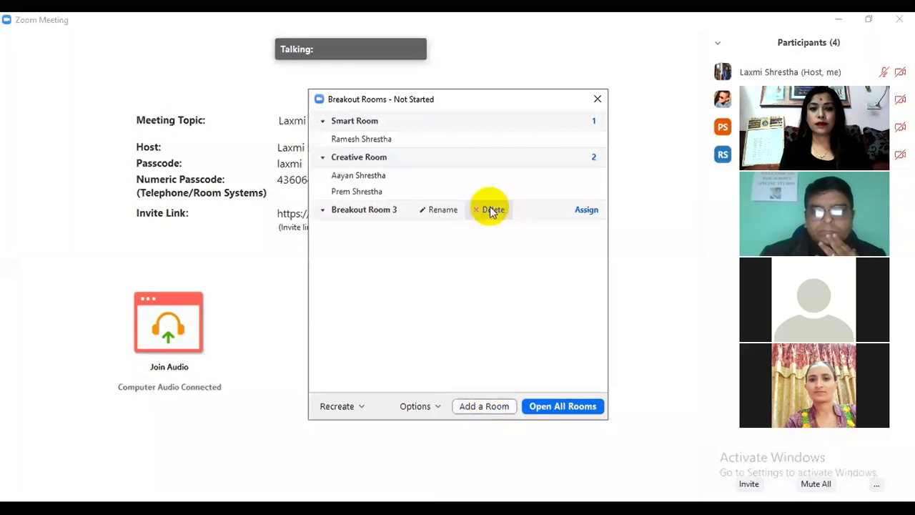
Step: Delete Breakout Room 3 from the list and open all the remaining breakout rooms
{"action": "left_click", "coordinate": [490, 209]}
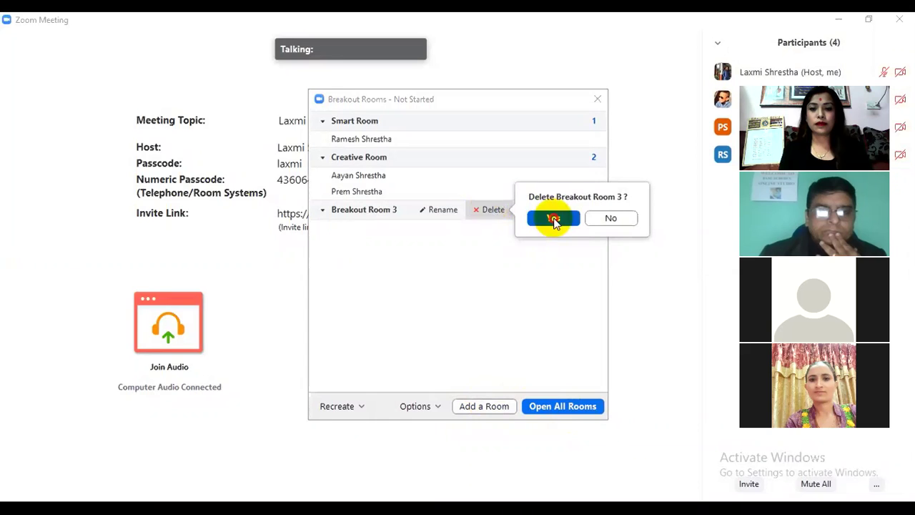
{"action": "left_click", "coordinate": [554, 219]}
{"action": "left_click", "coordinate": [573, 405]}
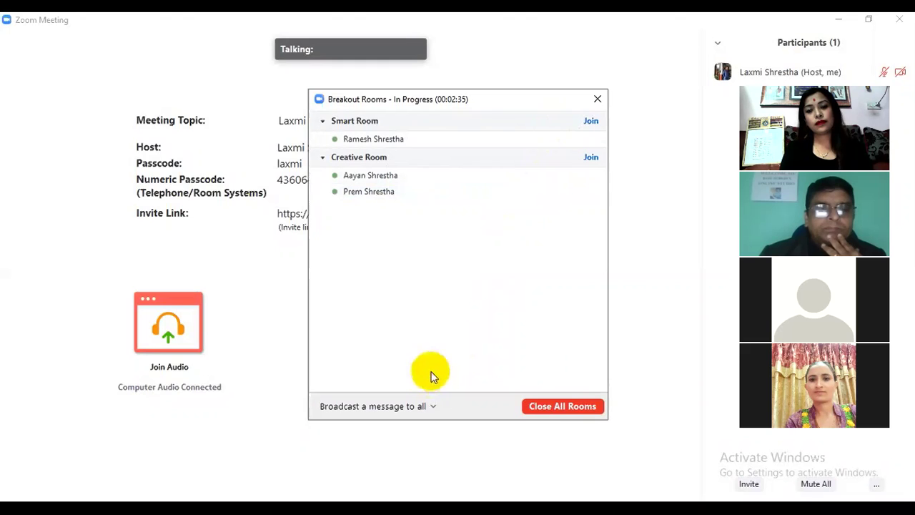
Step: Broadcast the message "Dear students" to all breakout rooms
{"action": "left_click", "coordinate": [433, 411]}
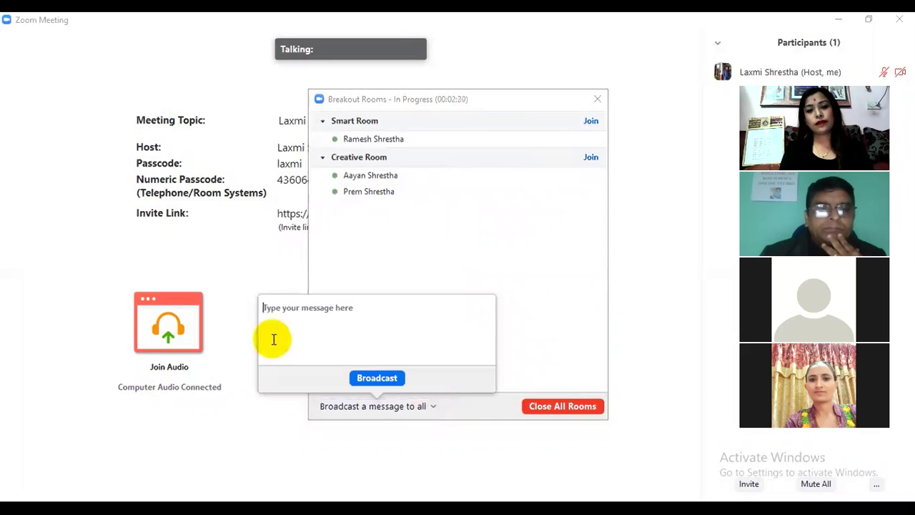
{"action": "left_click", "coordinate": [316, 306]}
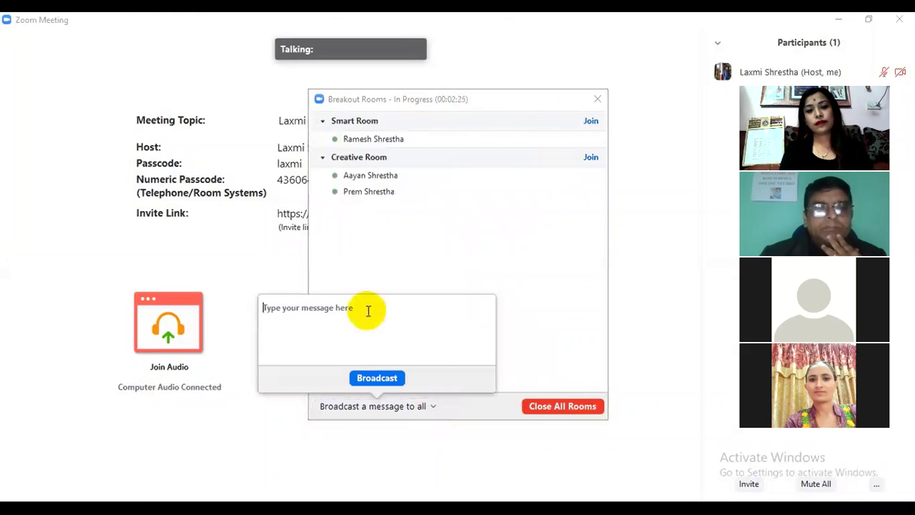
{"action": "type", "text": "Dear students"}
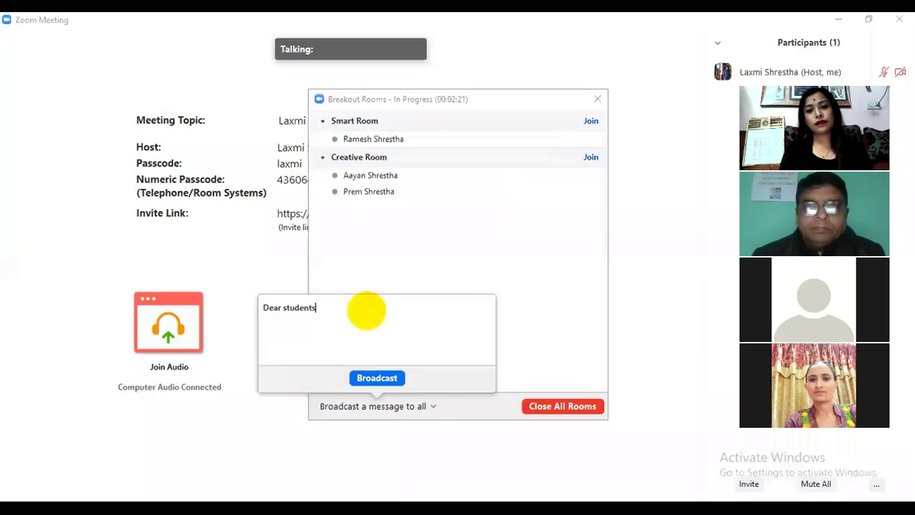
{"action": "key", "text": "Return"}
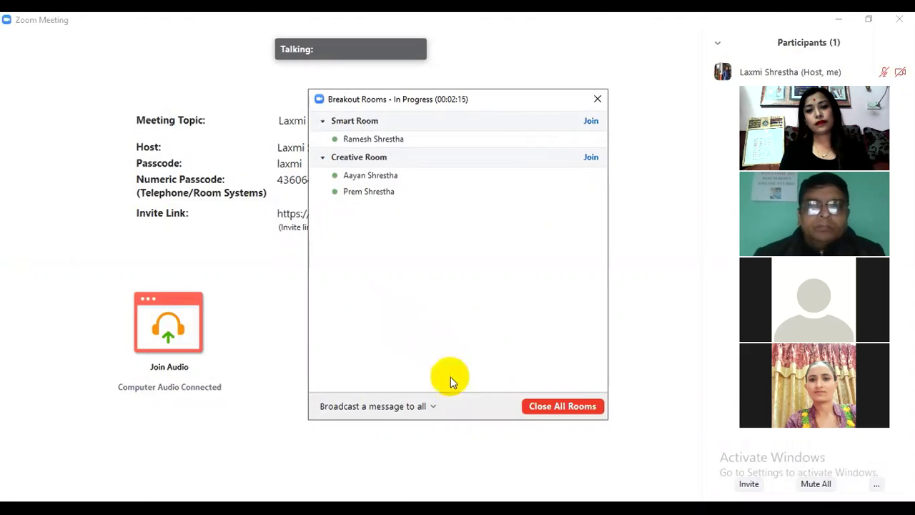
Step: Join the Creative Room as host and maximize its meeting window
{"action": "left_click", "coordinate": [583, 159]}
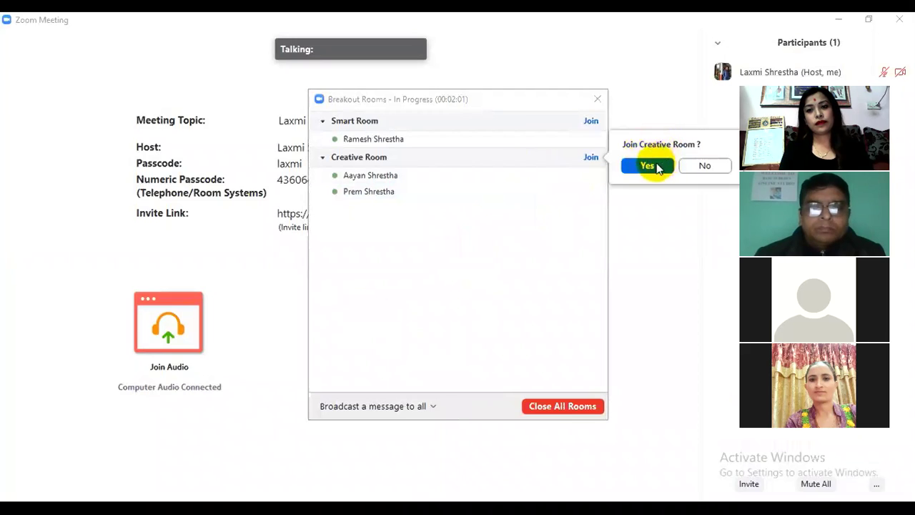
{"action": "left_click", "coordinate": [647, 166]}
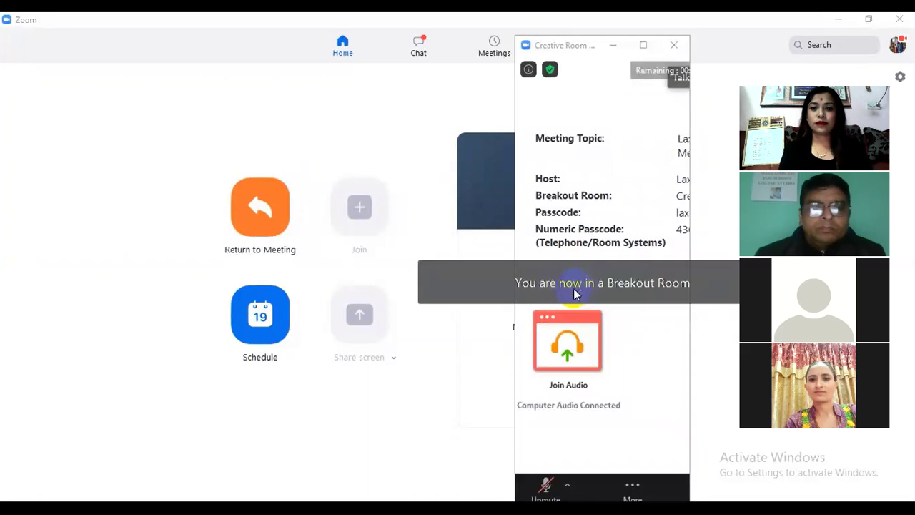
{"action": "left_click", "coordinate": [642, 45]}
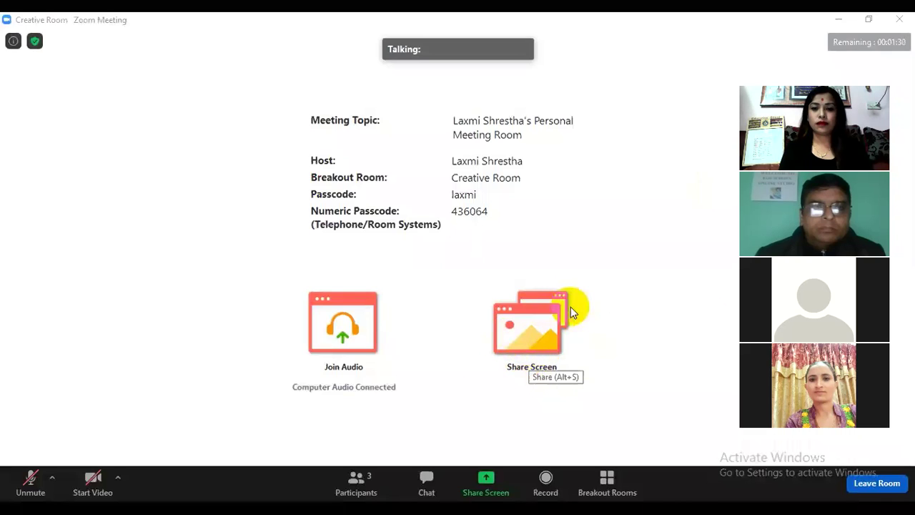
Step: Leave the Creative Room to return to the main session, and maximize the meeting window
{"action": "left_click", "coordinate": [866, 492]}
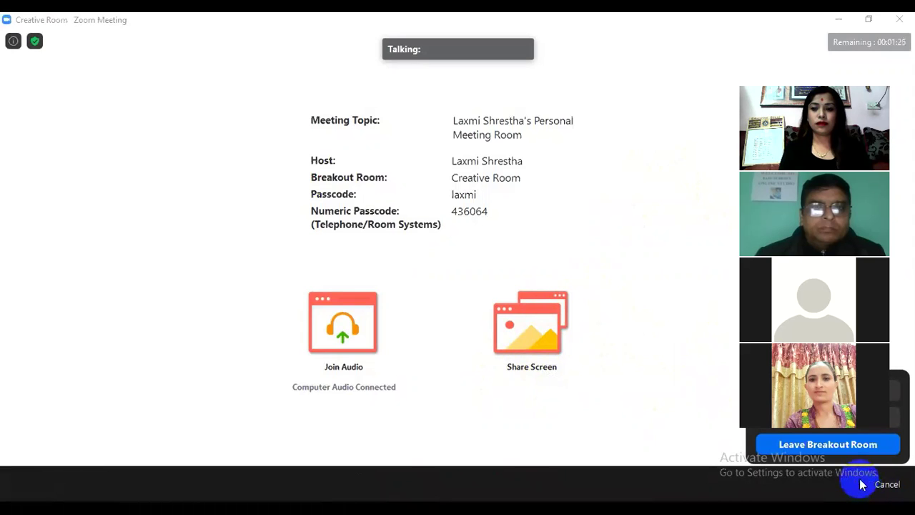
{"action": "left_click", "coordinate": [840, 444]}
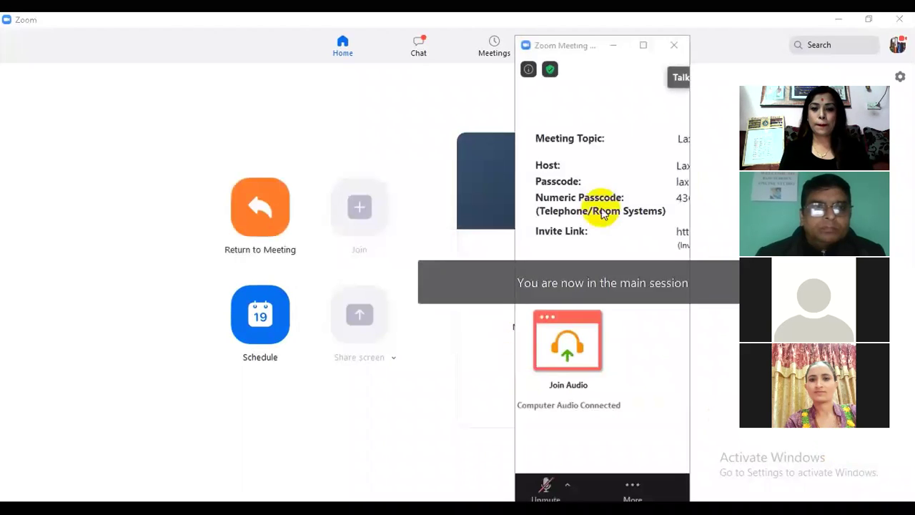
{"action": "left_click", "coordinate": [642, 45]}
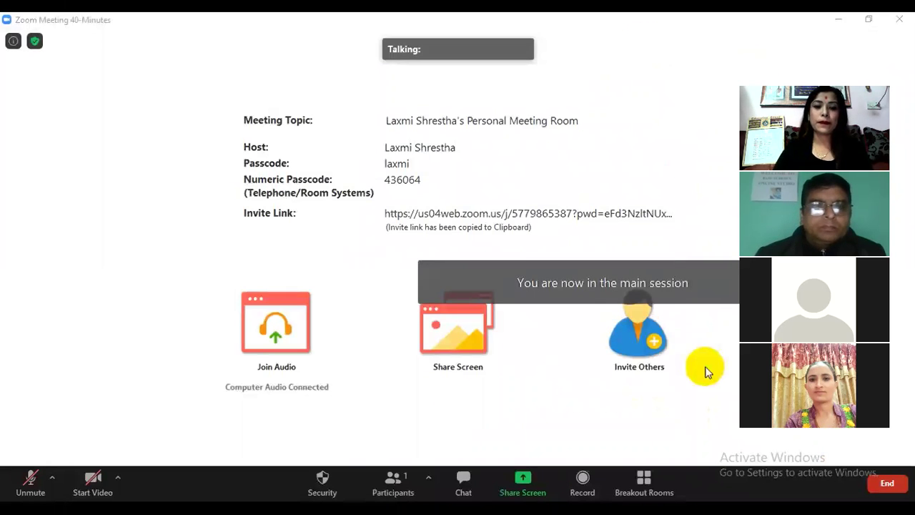
Step: Pause the Breakout Room Presentation video and switch back to the Zoom meeting
{"action": "mouse_move", "coordinate": [377, 498]}
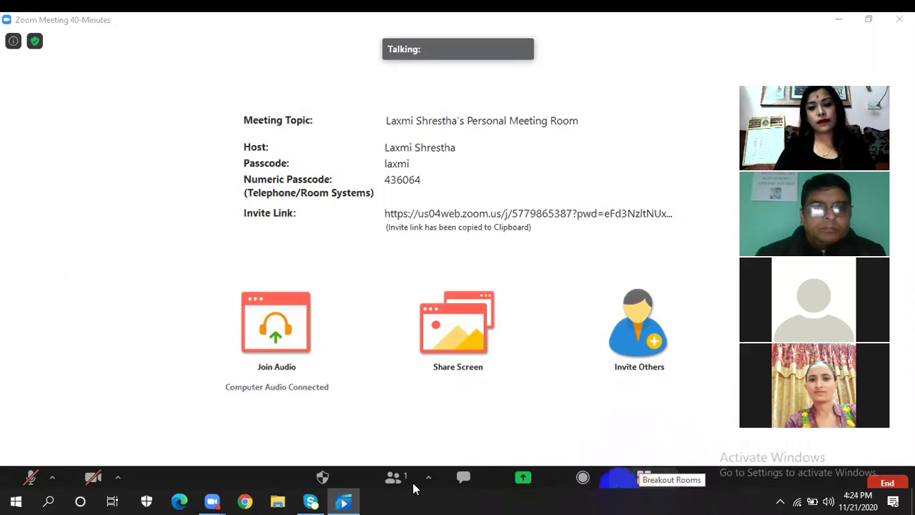
{"action": "mouse_move", "coordinate": [464, 442]}
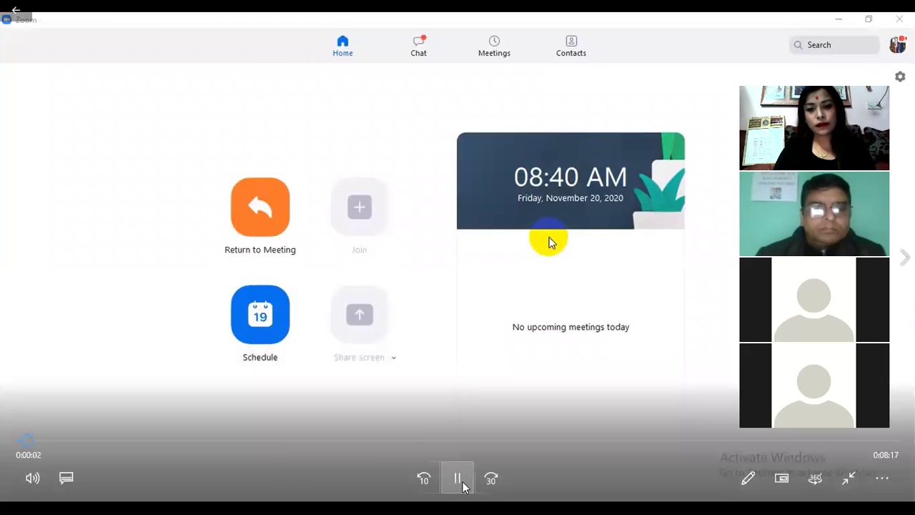
{"action": "left_click", "coordinate": [458, 480]}
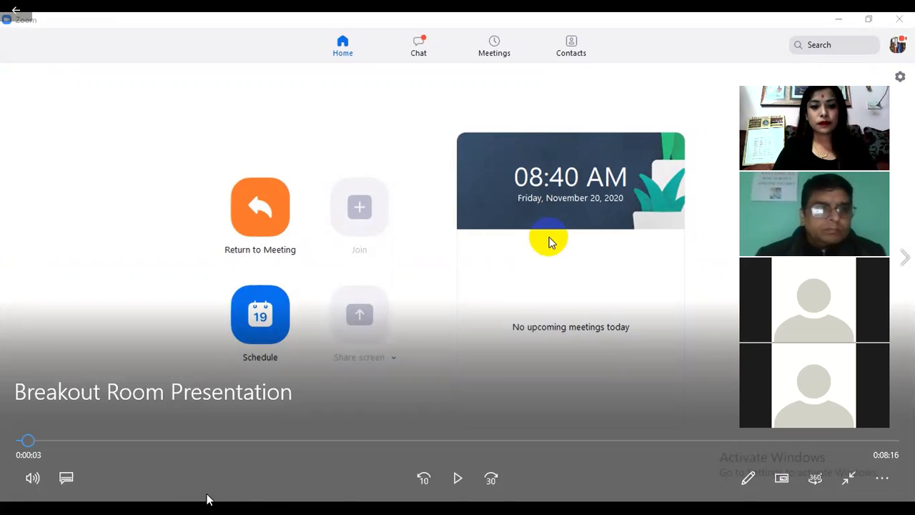
{"action": "mouse_move", "coordinate": [211, 500]}
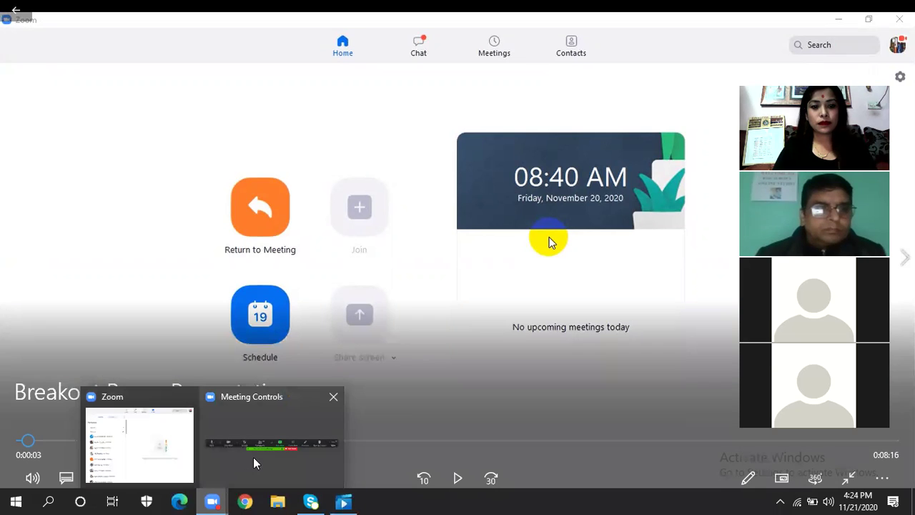